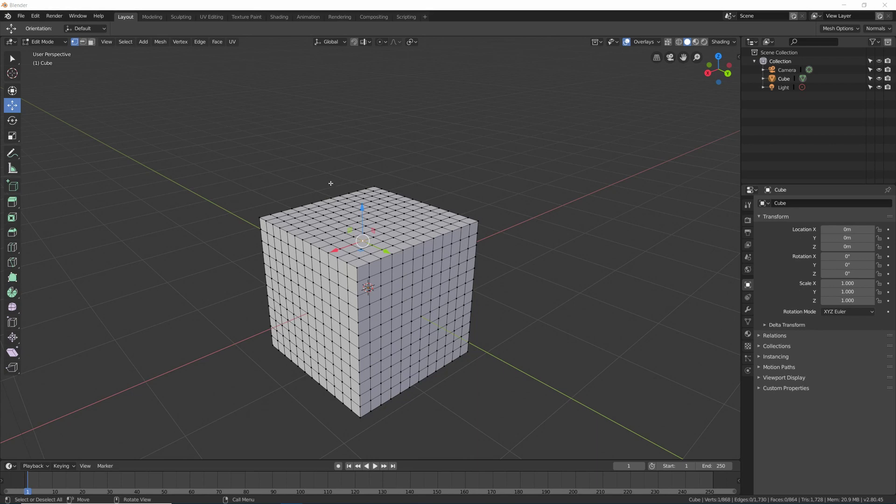
Step: Orbit the viewport upward to reveal more of the dense subdivided cube's top face
middle_drag(326, 188, 404, 206)
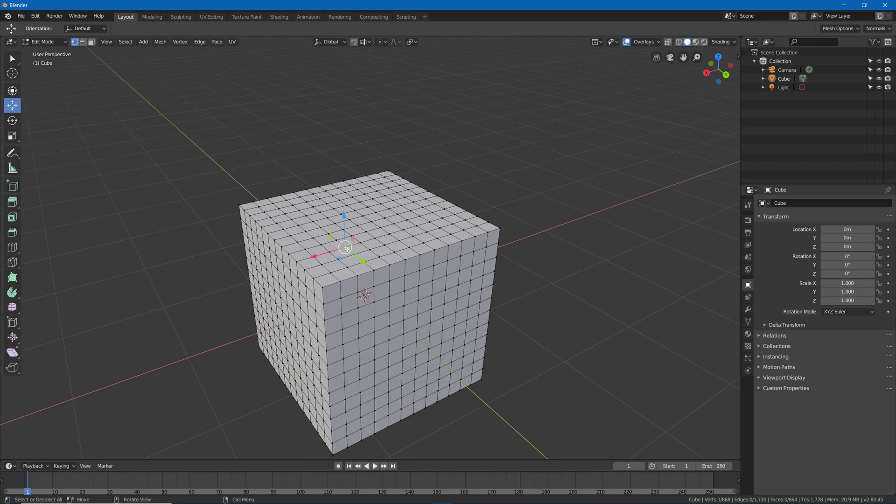
click(315, 256)
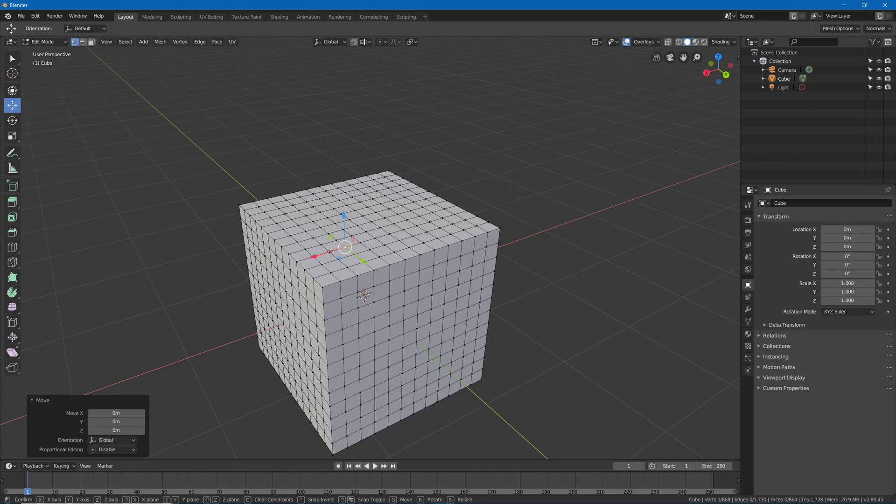
right_click(330, 252)
click(339, 248)
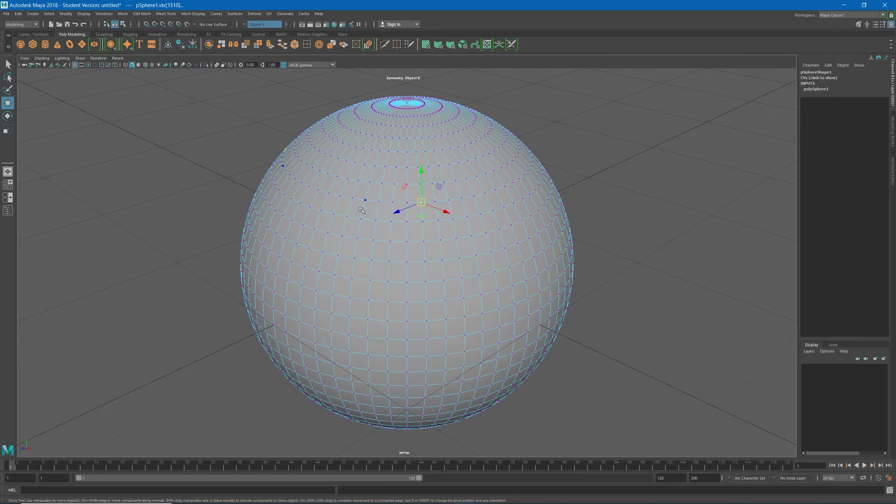
Step: Zoom out, pick-walk to a neighbouring sphere vertex and start moving it along X
scroll(398, 239, down, 2)
scroll(427, 213, down, 2)
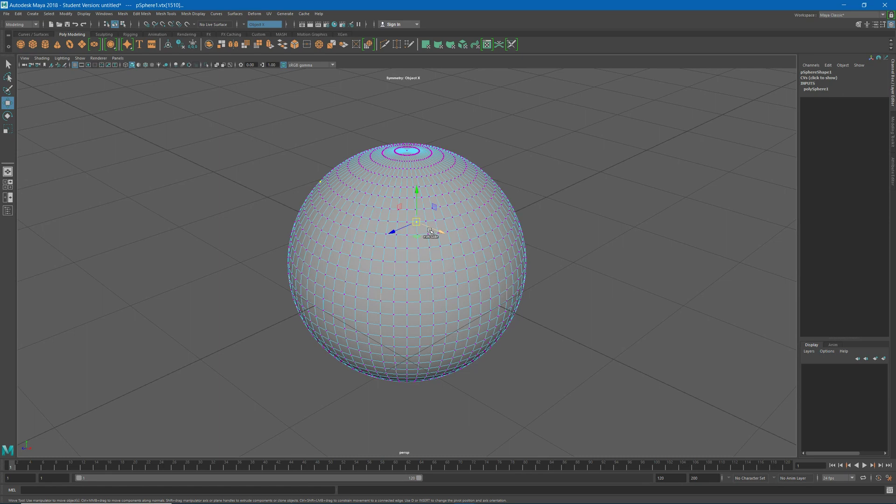
key(Down)
click(439, 236)
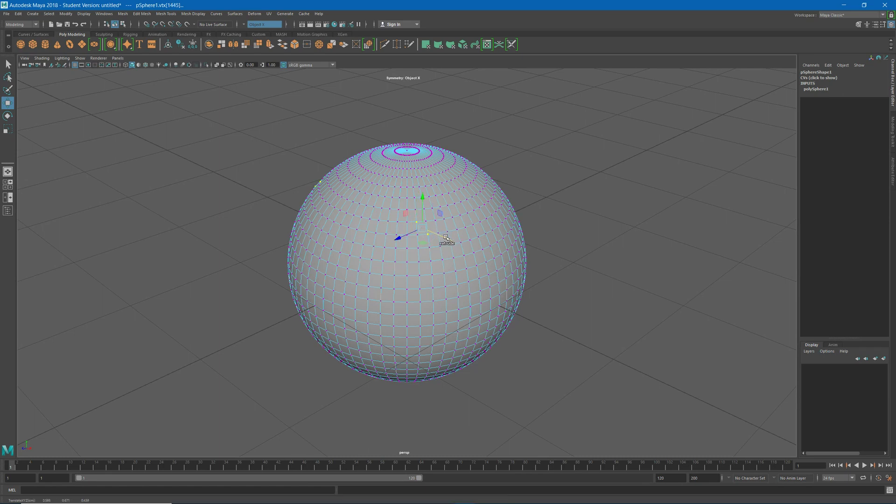
click(436, 236)
Step: Add another sphere vertex to the selection, return to Move, and minimize Maya
key(q)
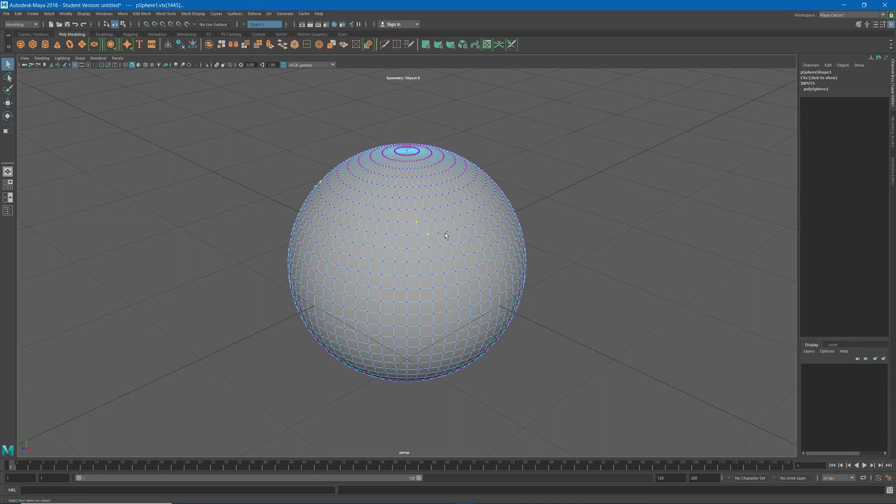
shift+click(441, 247)
key(w)
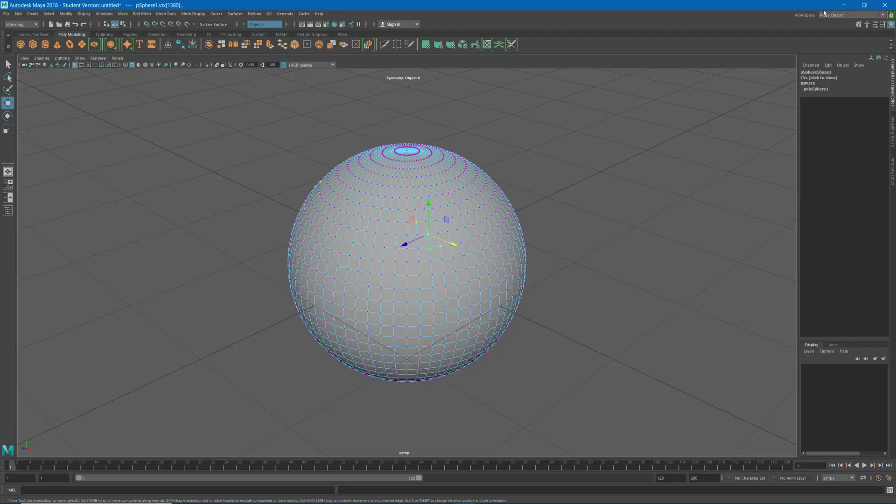
click(844, 5)
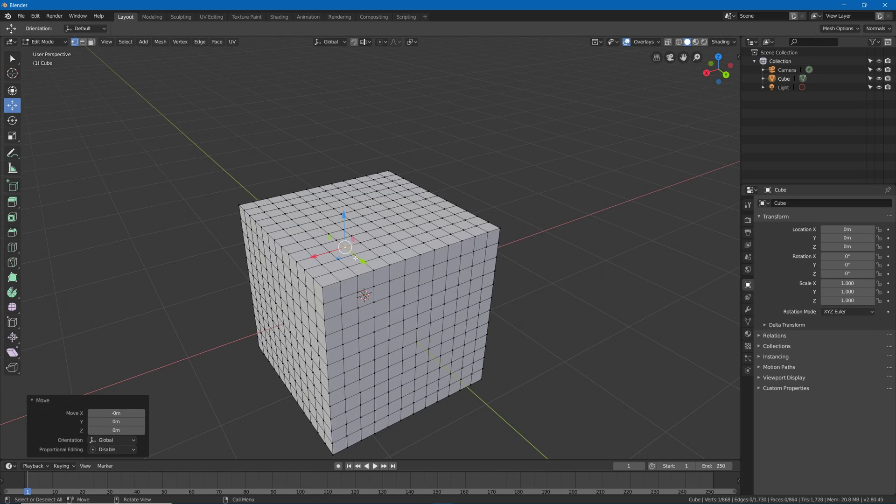
Step: Add two top-face vertices to the selection and switch to the Move tool
key(w)
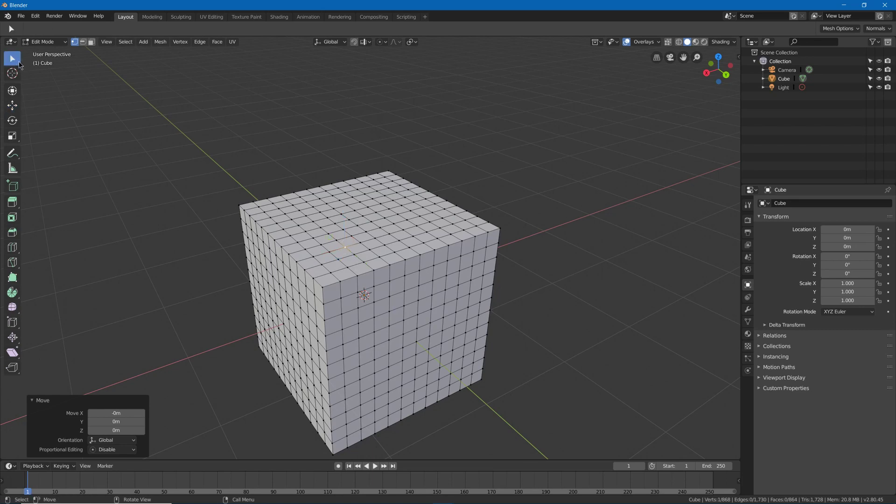
shift+click(355, 254)
shift+click(363, 262)
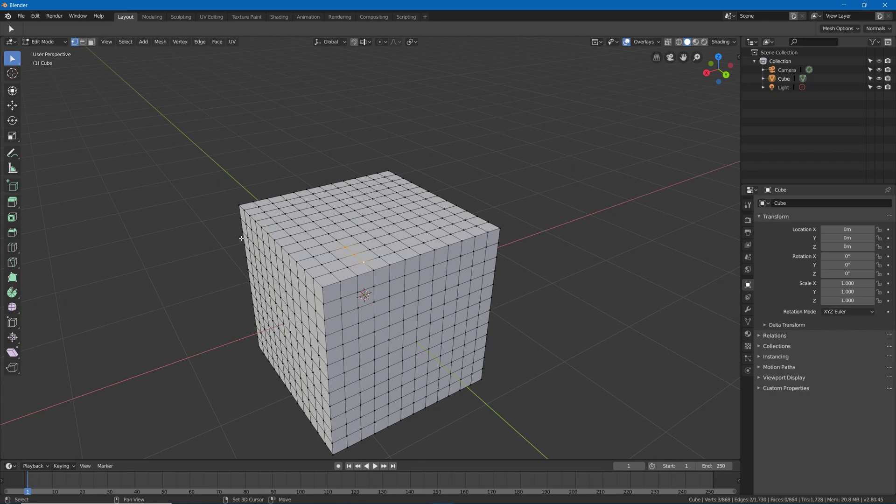
click(12, 105)
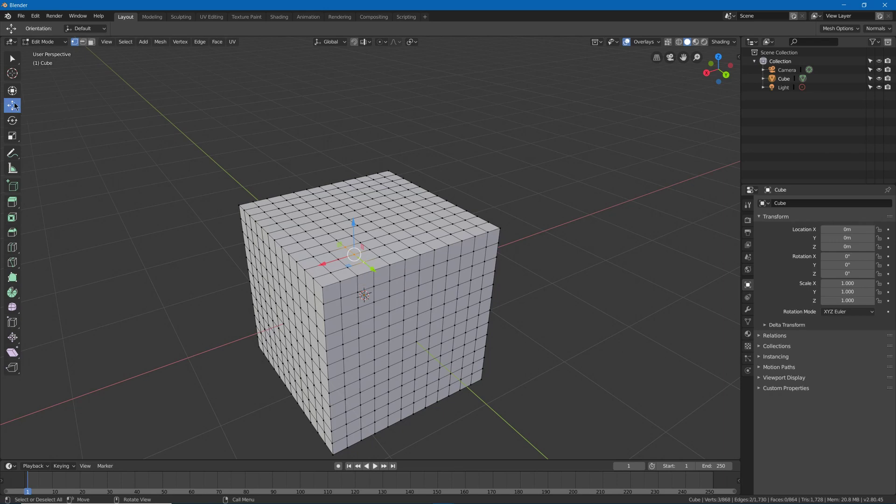
Step: Select one top-face vertex, check its context menu, then toggle between Select and Move
click(417, 226)
right_click(297, 144)
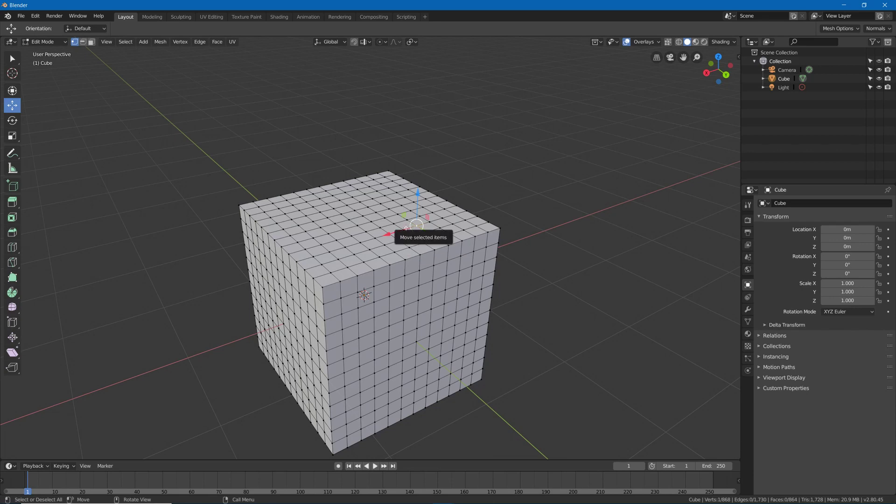
key(w)
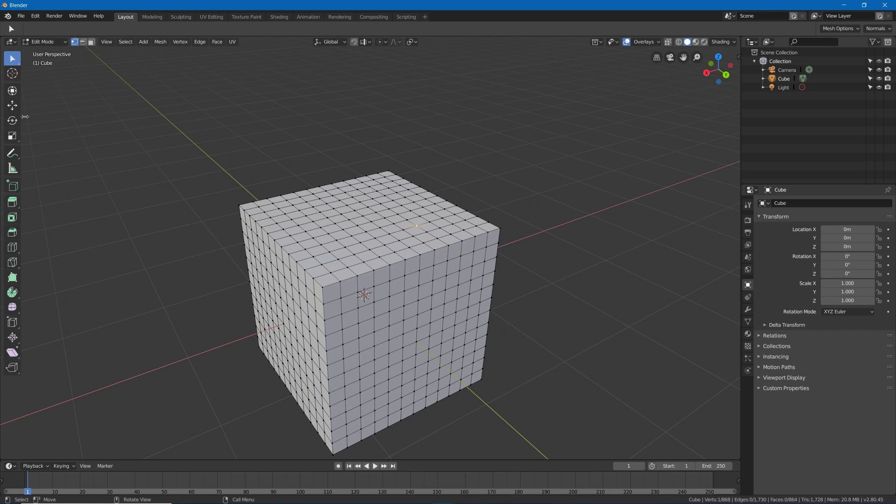
click(12, 106)
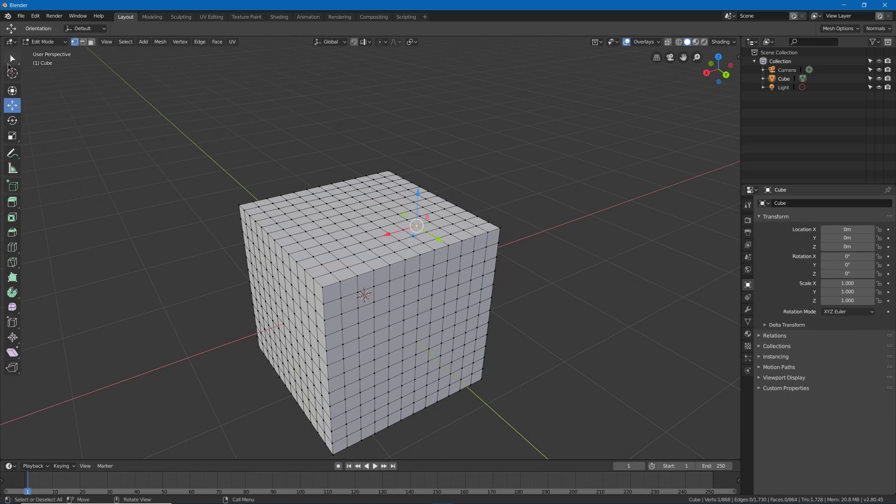
click(12, 59)
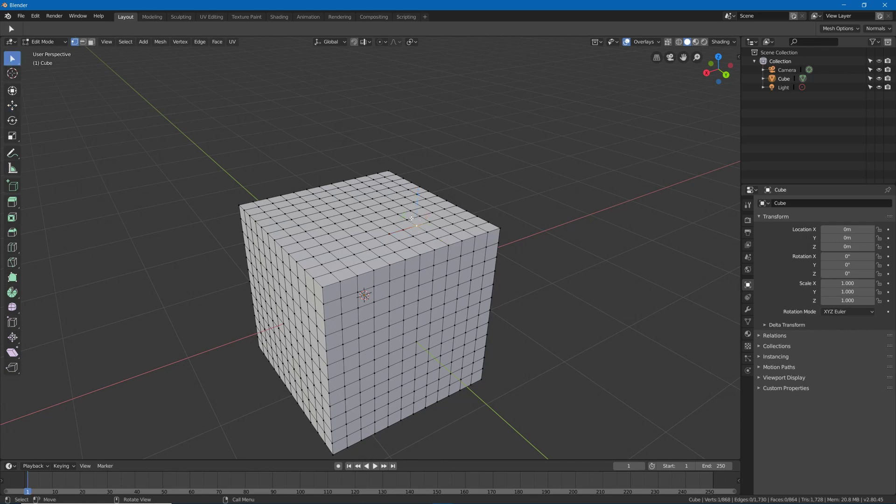
key(w)
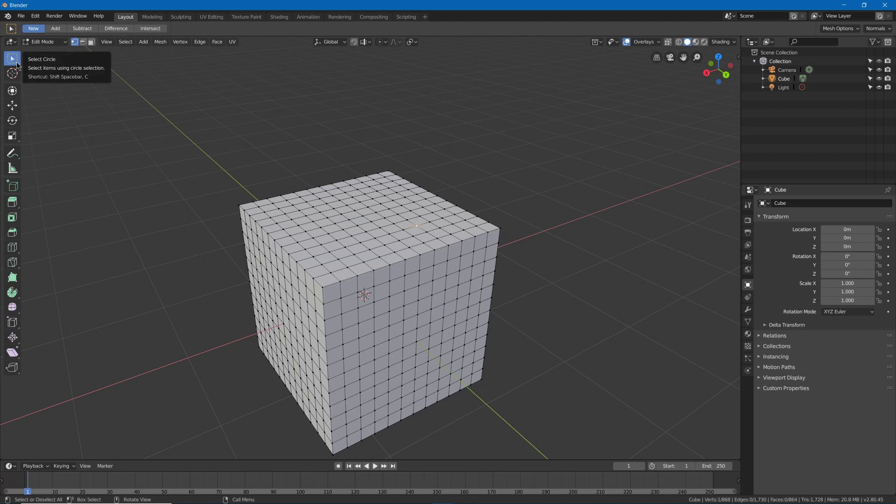
key(w)
key(w)
key(w)
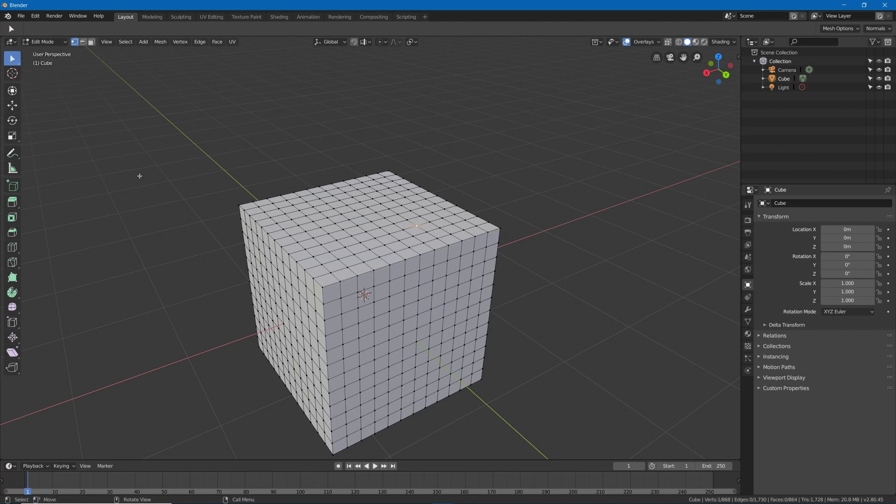
click(18, 107)
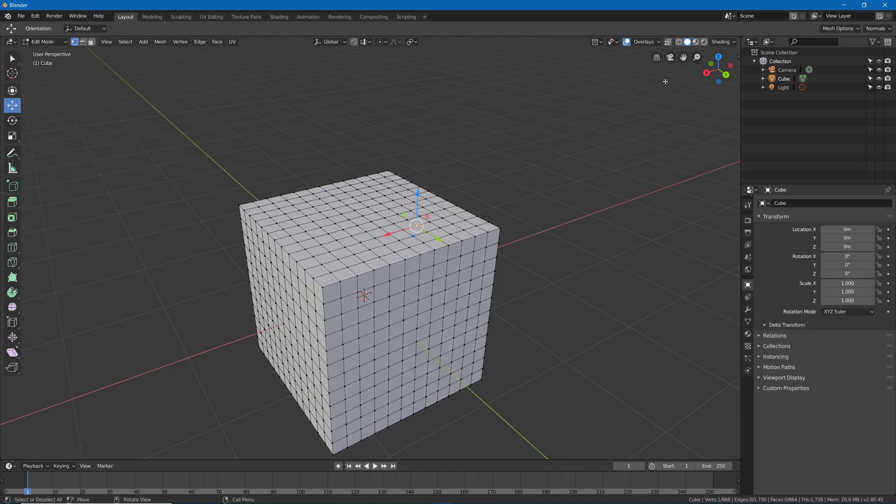
Step: Hide gizmos in Overlays, add three top-row vertices to the selection, then re-enable gizmos
click(642, 45)
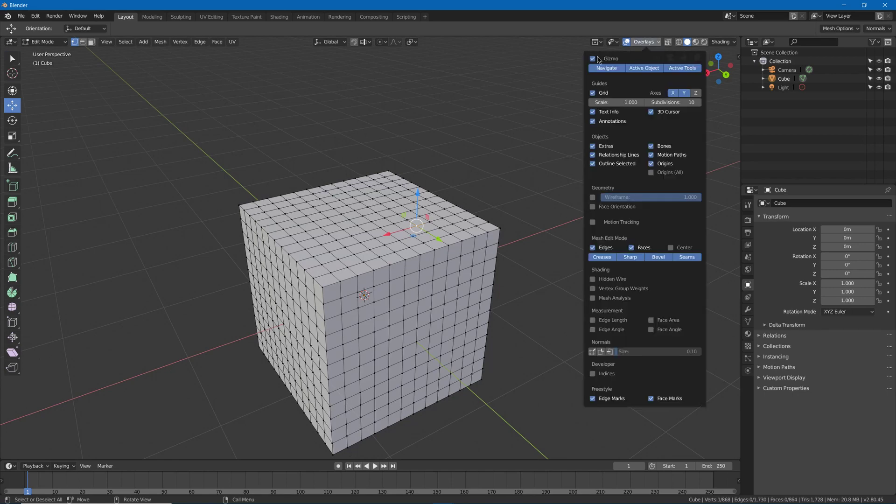
click(593, 58)
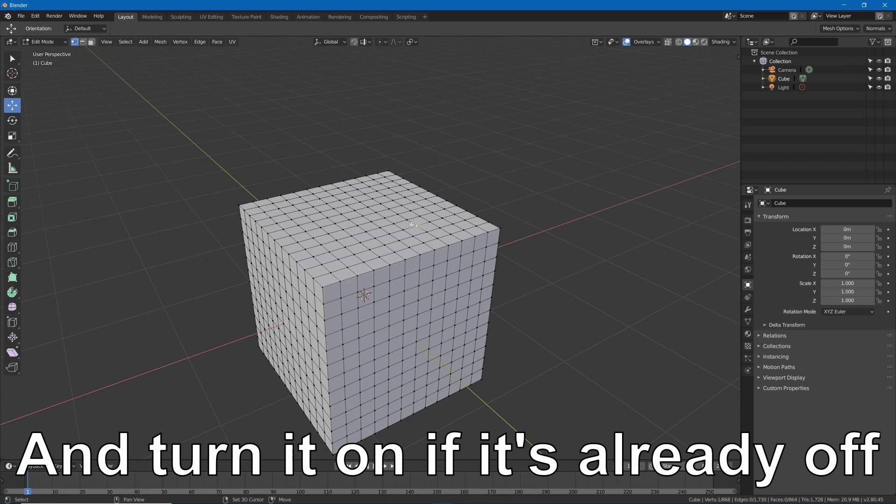
shift+click(403, 229)
shift+click(389, 234)
shift+click(375, 238)
click(659, 42)
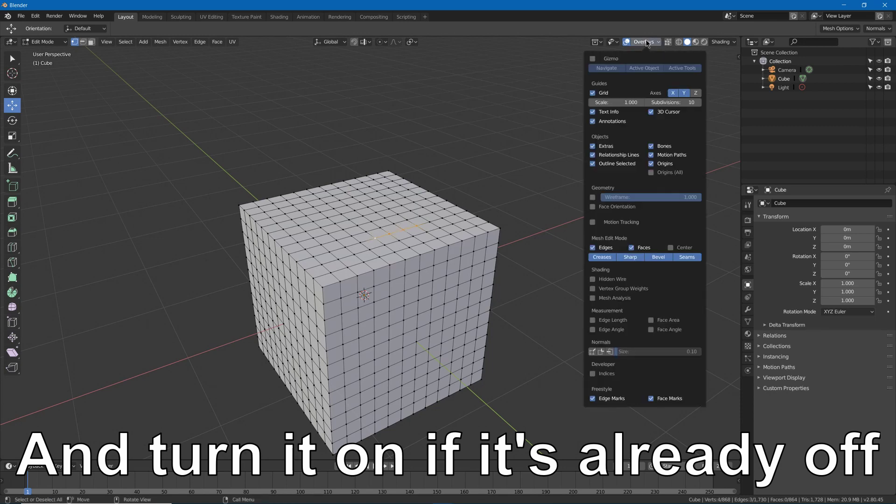
click(593, 58)
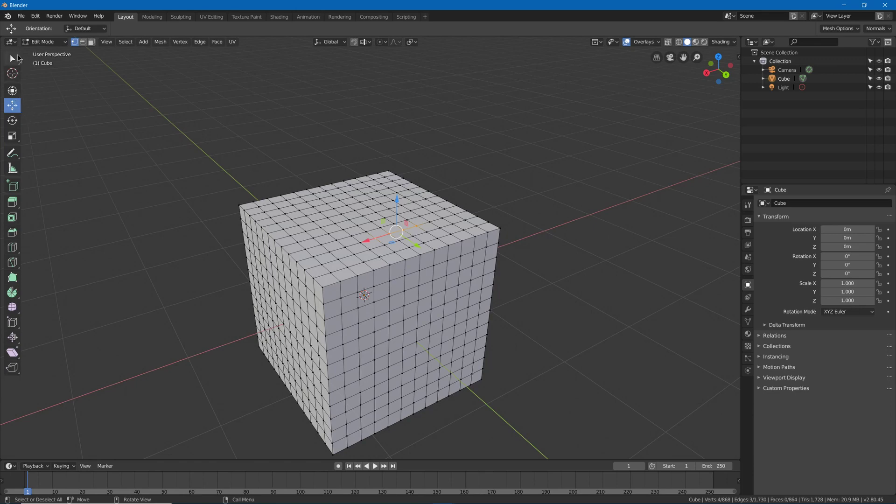
Step: Switch from Select Box to Move and back to Select Box in the toolbar
click(13, 59)
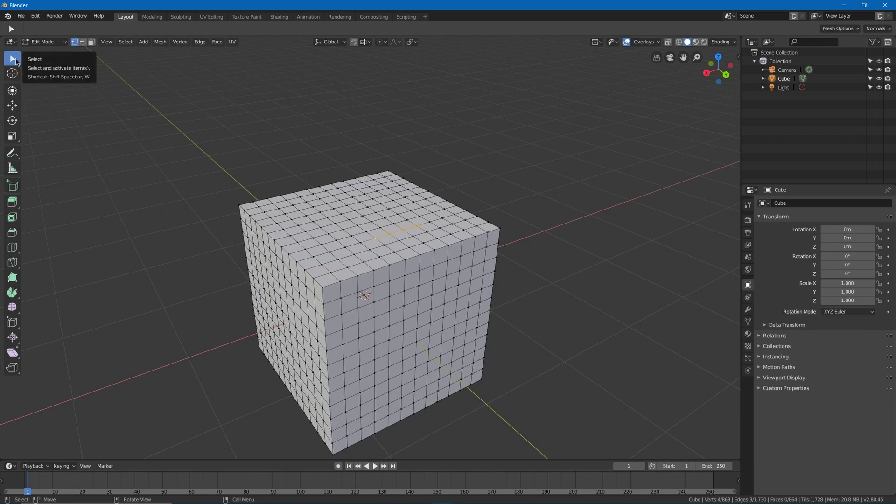
click(13, 106)
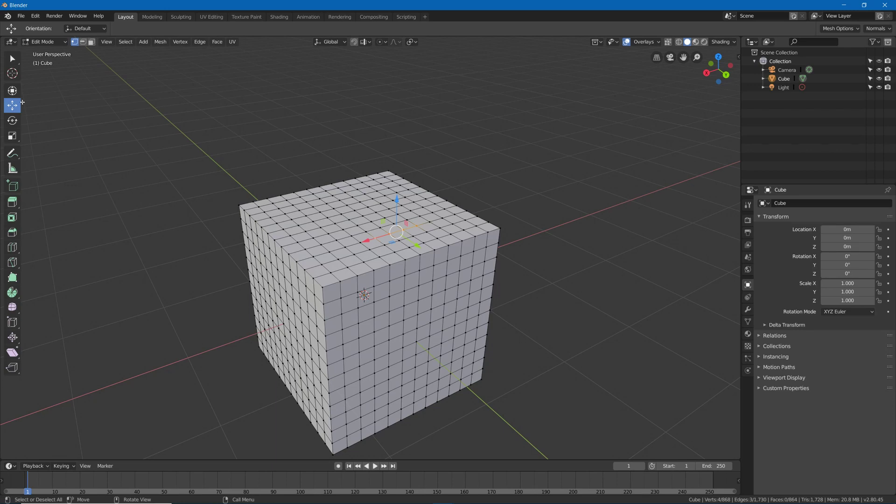
click(12, 58)
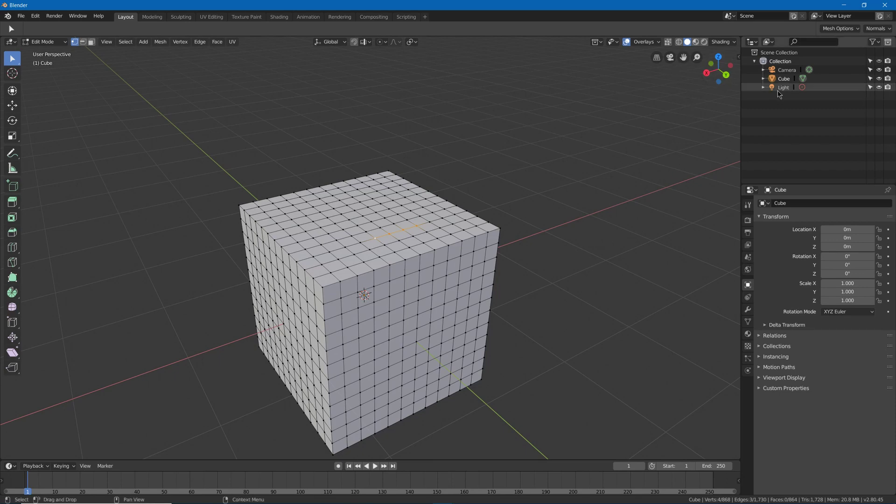
key(g)
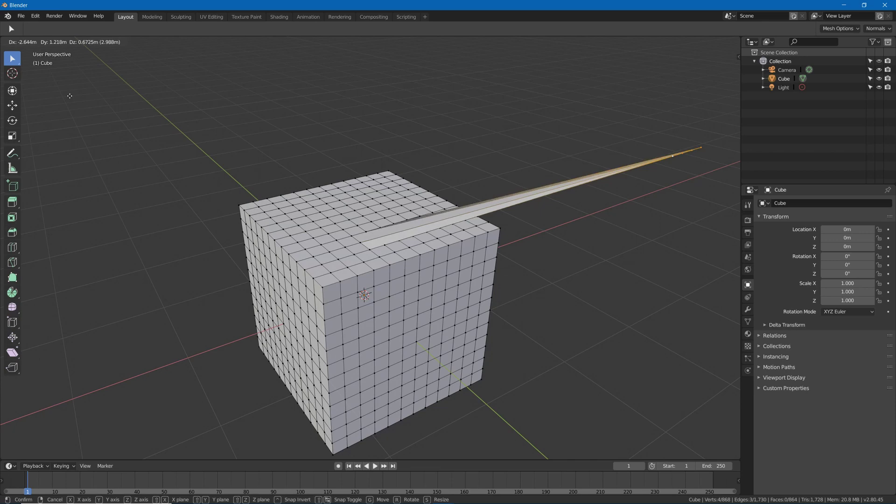
right_click(528, 143)
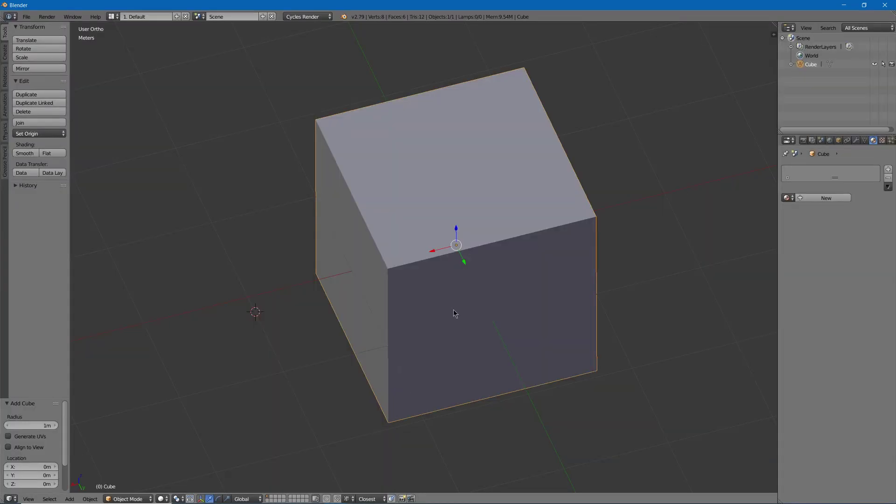
Step: Grab the cube along X and cancel, then start an edge extrusion and cancel it
middle_drag(457, 310, 474, 274)
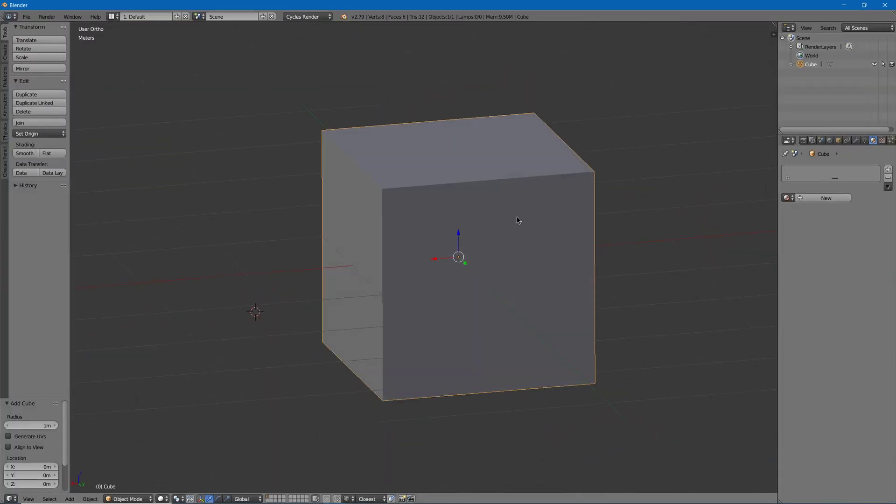
key(g)
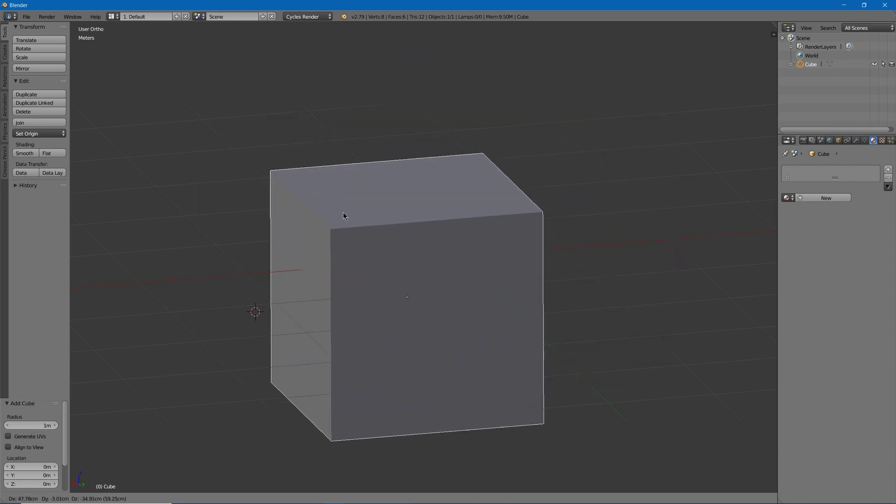
key(x)
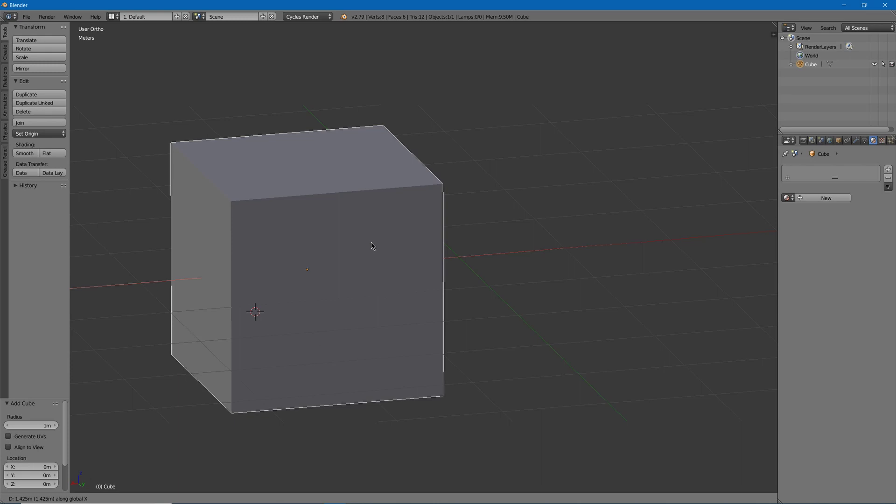
key(Escape)
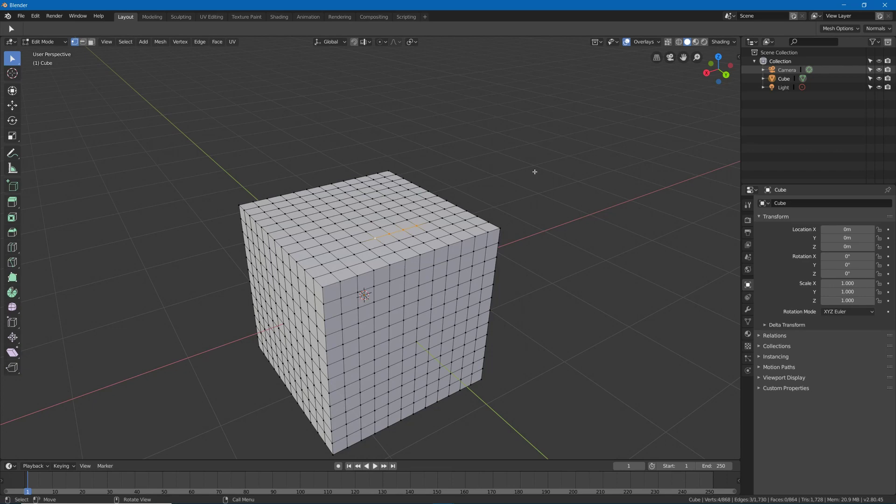
key(e)
key(Escape)
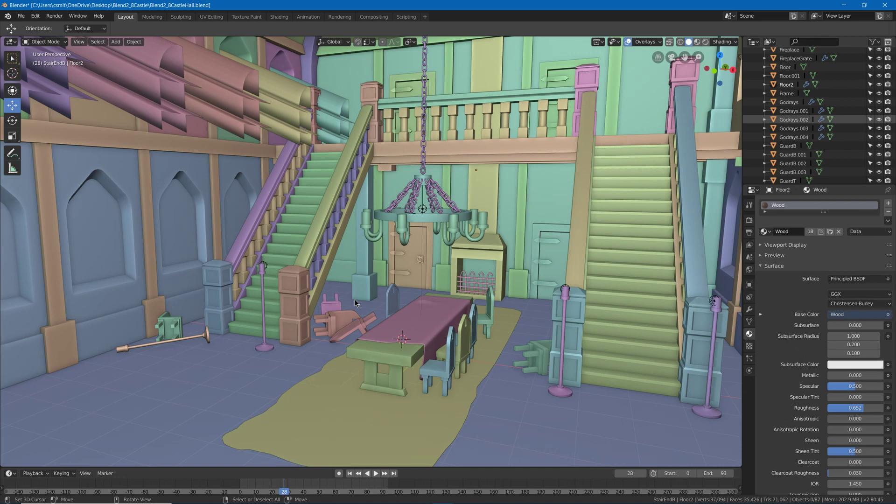
Step: Select Door.001, then the back wall Wall.002, in the viewport
click(540, 238)
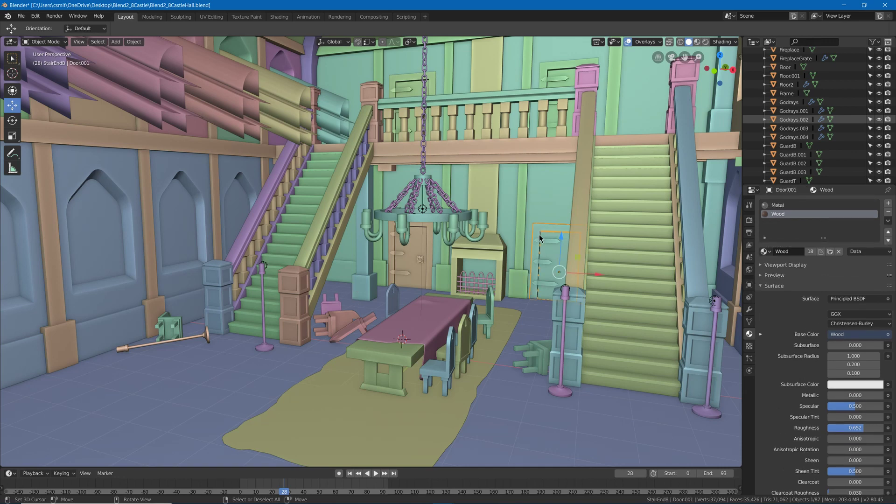
scroll(809, 155, down, 3)
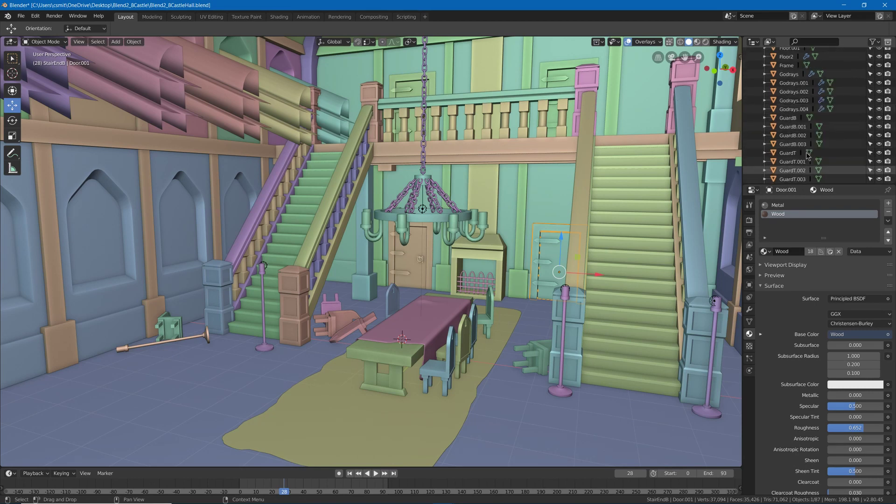
scroll(809, 155, up, 5)
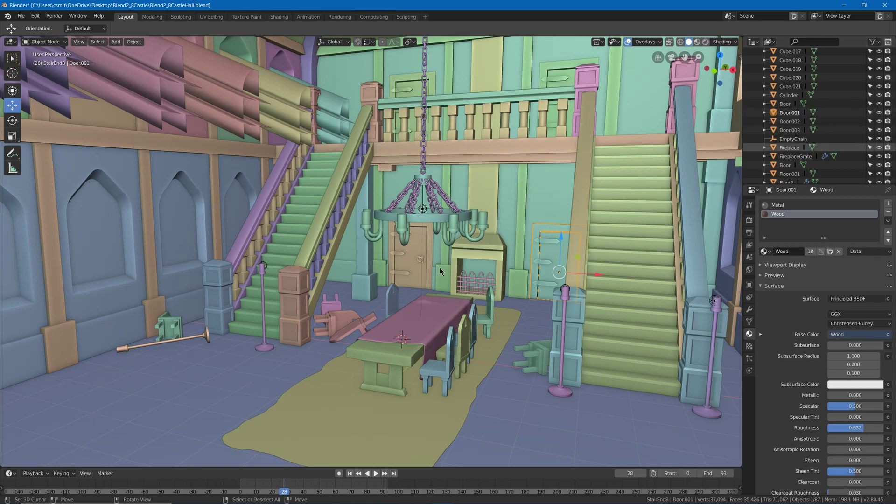
click(556, 196)
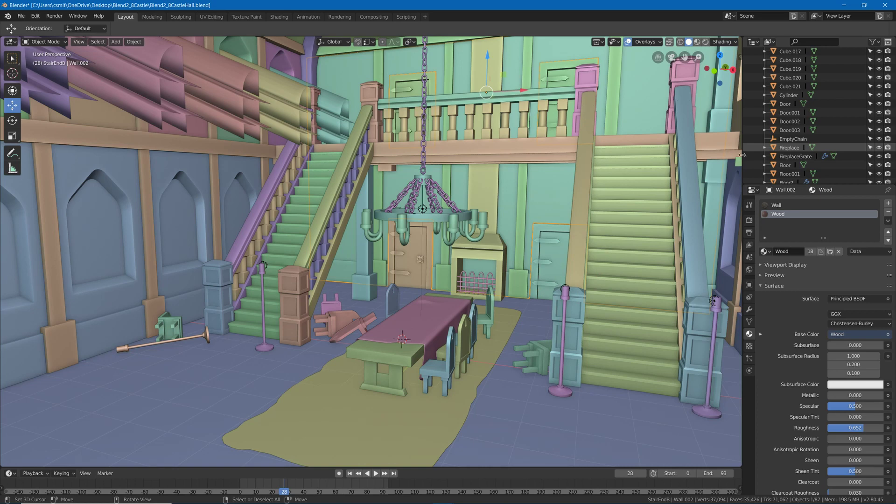
Step: Scroll the outliner to Wall.002 and double-click its row, leaving the name unchanged
scroll(808, 121, up, 8)
scroll(808, 121, down, 10)
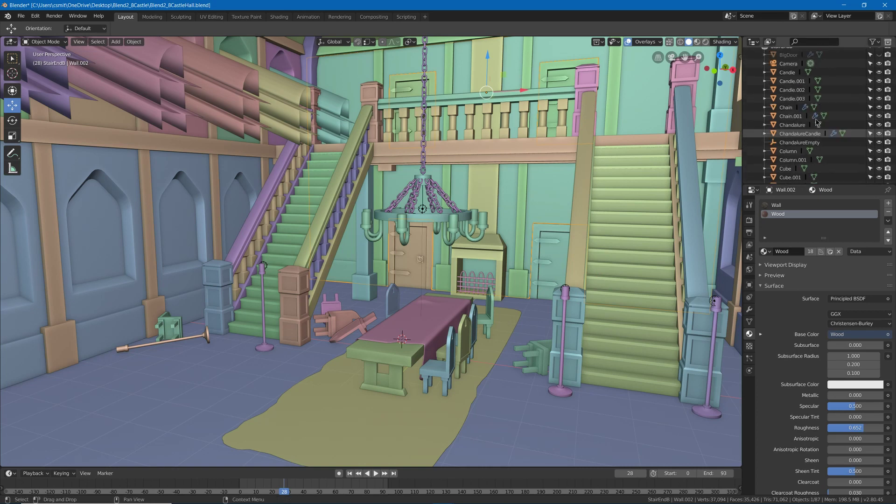
scroll(812, 107, down, 10)
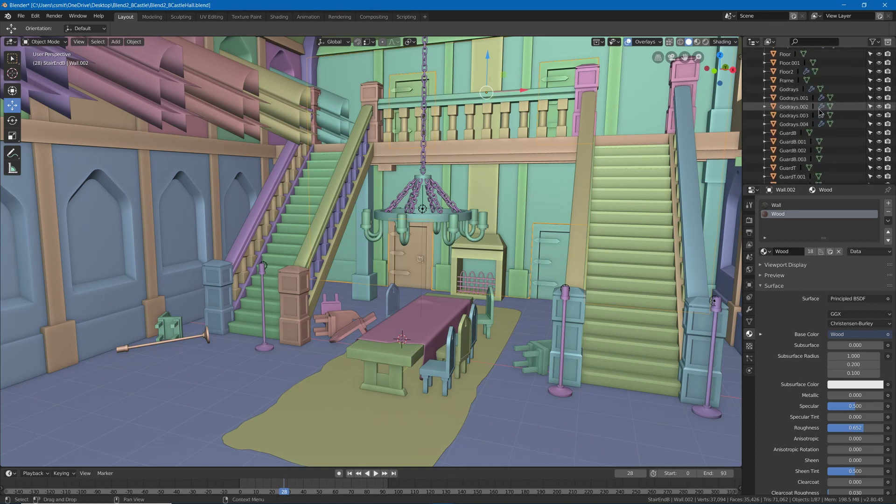
double_click(785, 81)
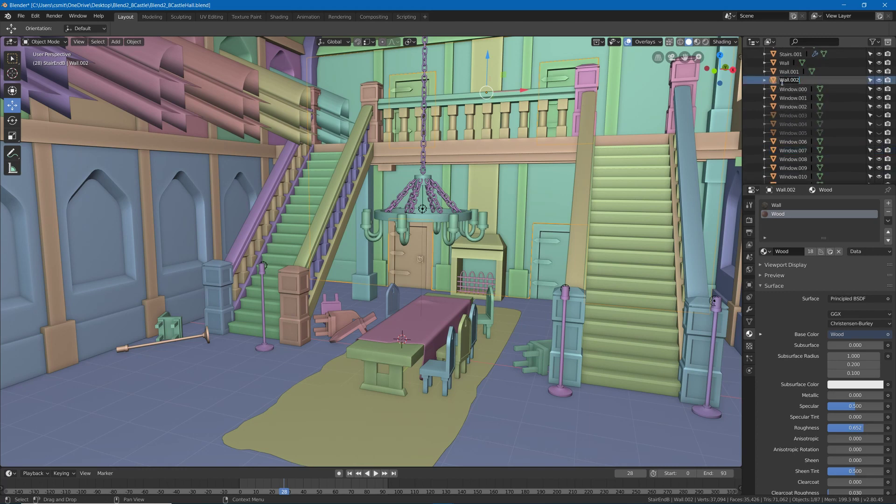
key(Return)
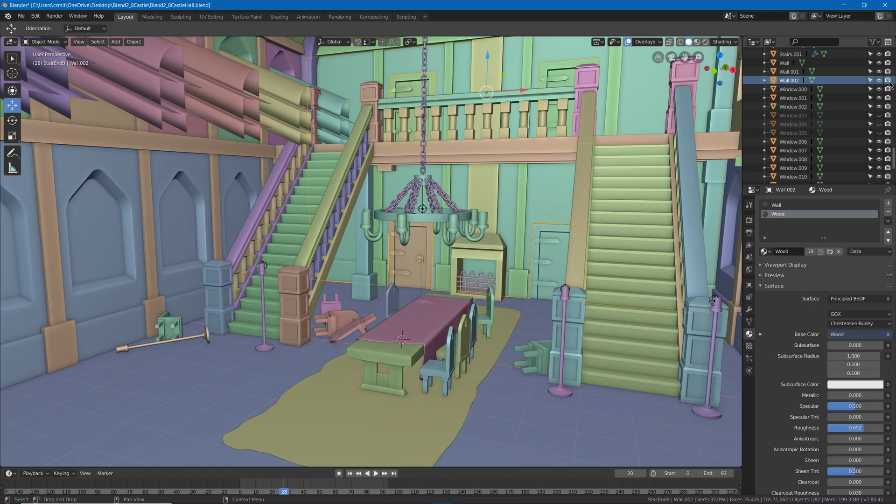
Step: Disable Wall.002's render toggle, select Window.001 and Window.009, and start moving them
click(889, 82)
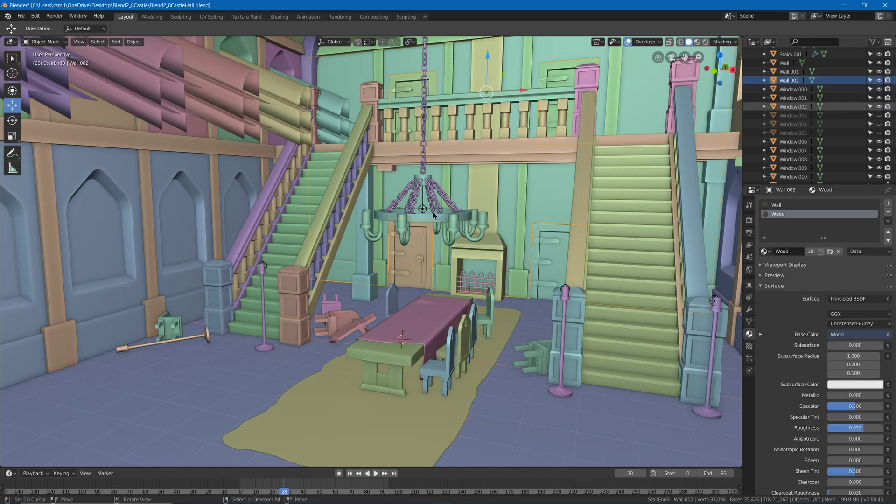
click(801, 99)
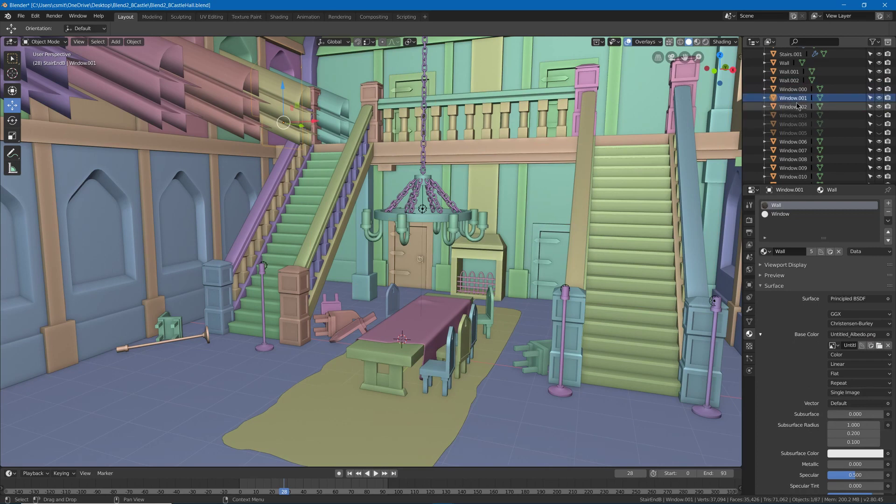
ctrl+click(796, 169)
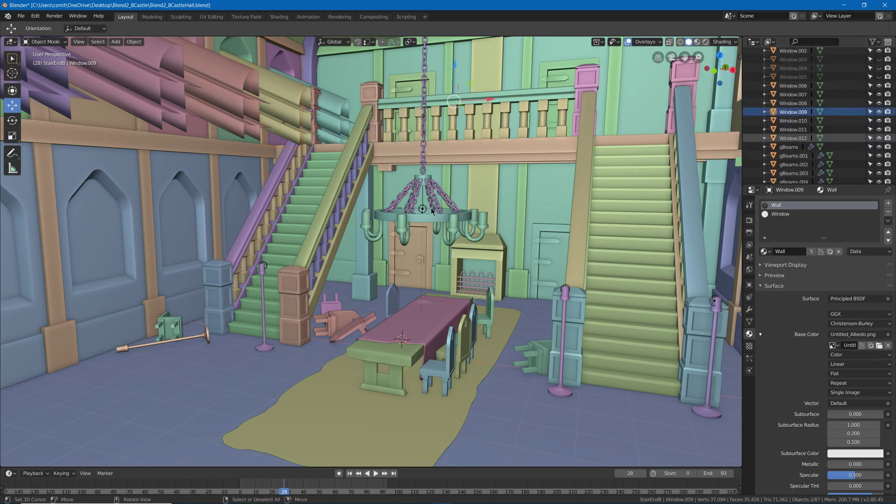
scroll(768, 79, down, 2)
key(g)
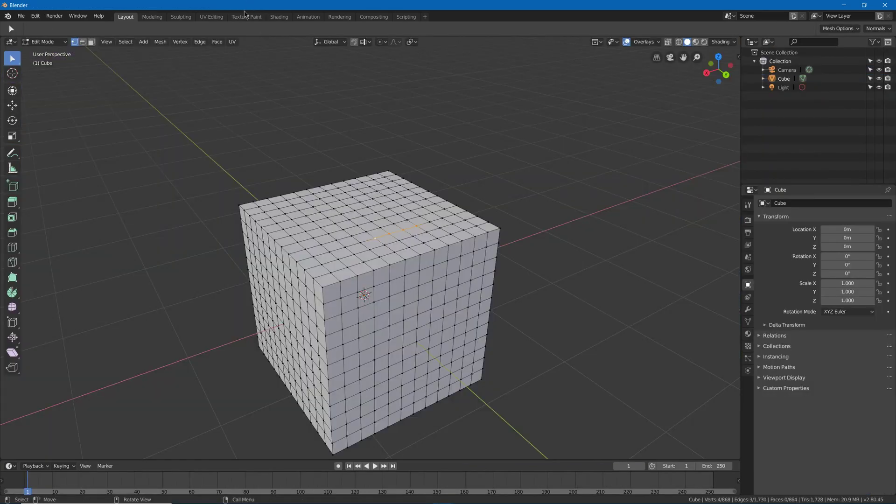
Step: Open the Texture Paint workspace and add a Base Color texture paint slot
click(244, 17)
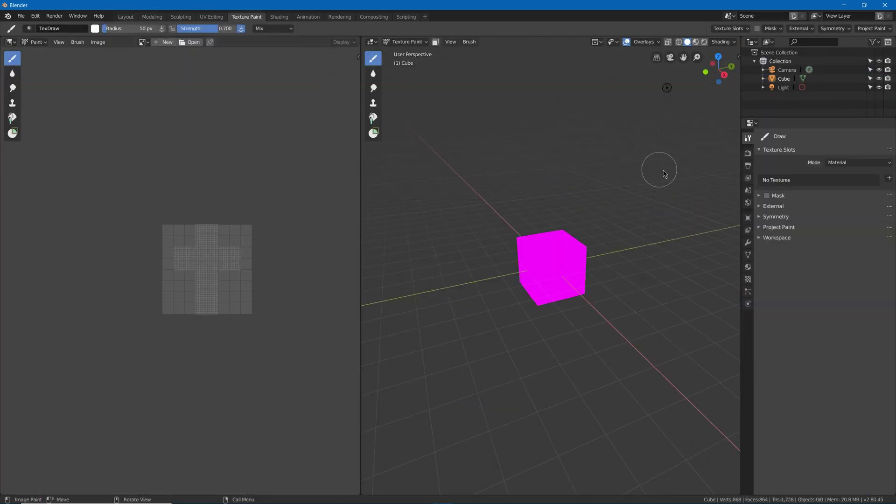
scroll(730, 196, up, 4)
click(889, 178)
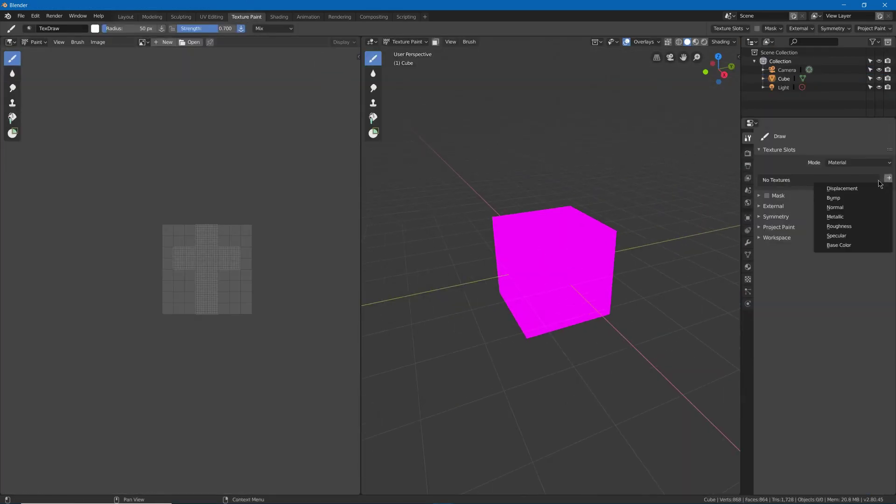
click(846, 246)
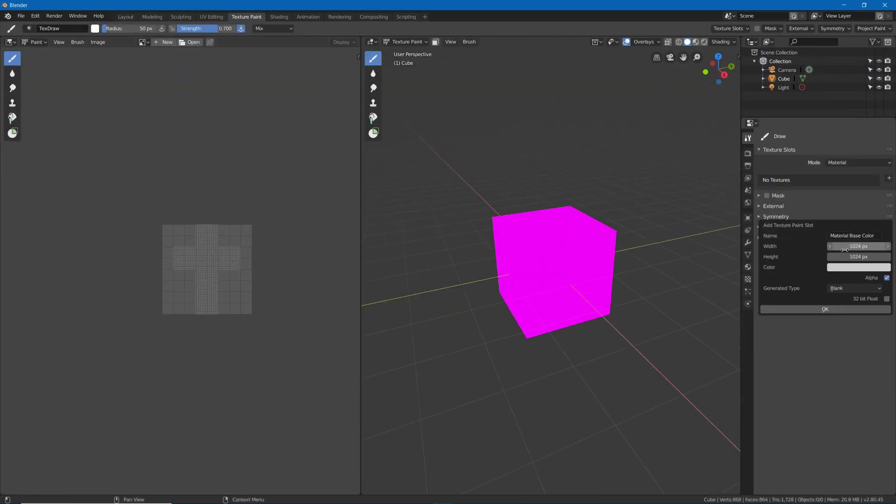
click(834, 310)
Step: Paint a white stroke down the cube's front face and orbit slightly to view it
mouse_move(536, 227)
mouse_down()
mouse_move(584, 285)
mouse_move(561, 296)
mouse_move(575, 321)
mouse_up()
middle_drag(490, 332, 500, 312)
scroll(578, 281, up, 5)
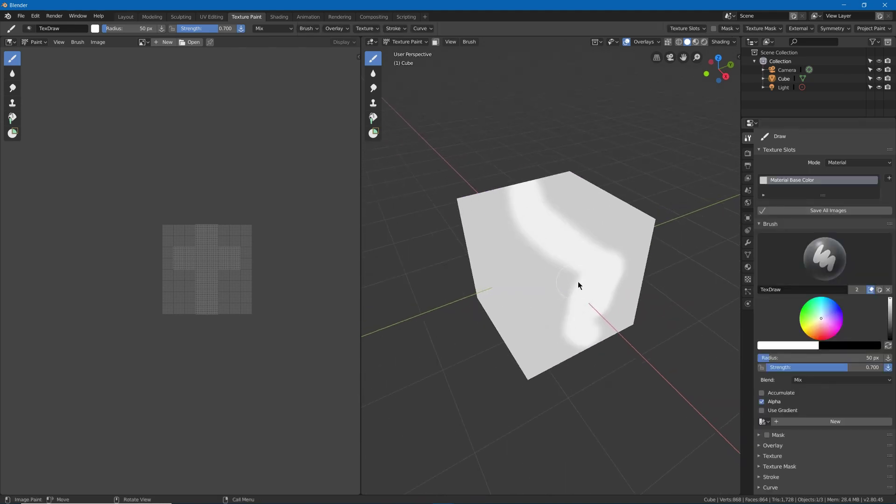